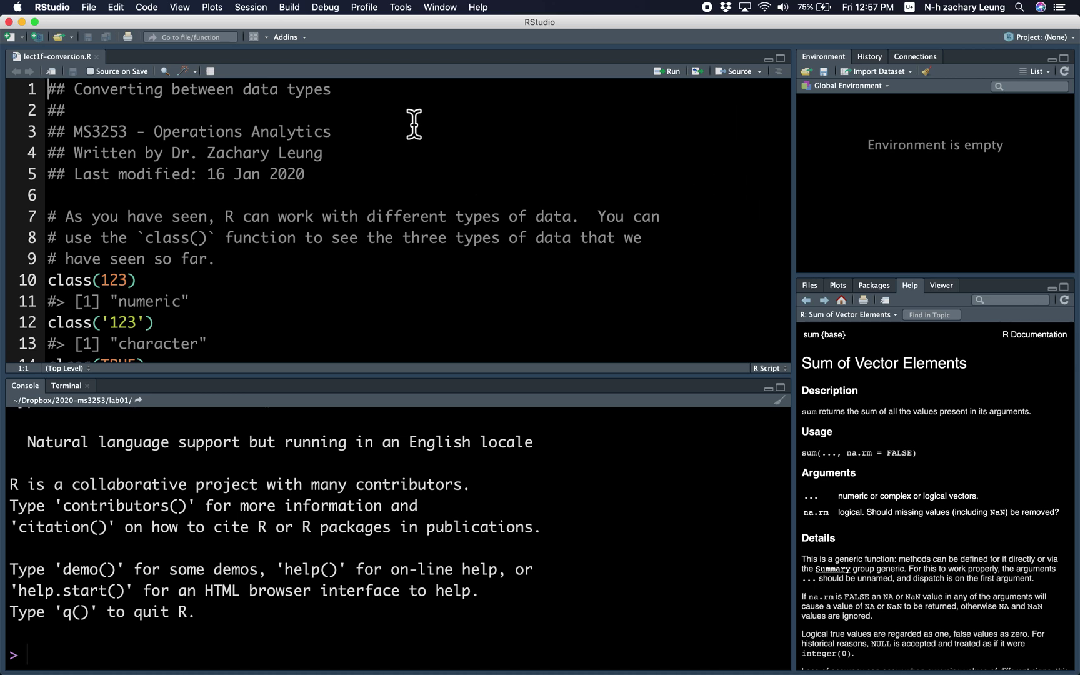
# Run class(123) and class('123') in the console, returning numeric and character.
pyautogui.moveTo(369, 97)
pyautogui.mouseDown()
pyautogui.moveTo(164, 111)
pyautogui.moveTo(76, 98)
pyautogui.mouseUp()
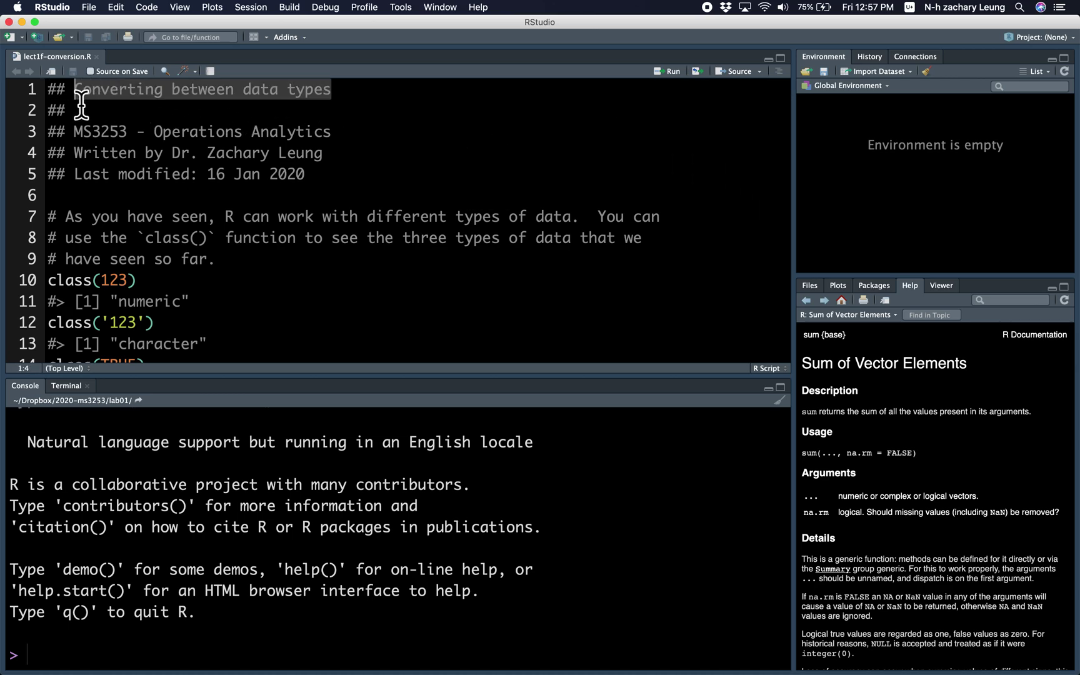
pyautogui.click(426, 197)
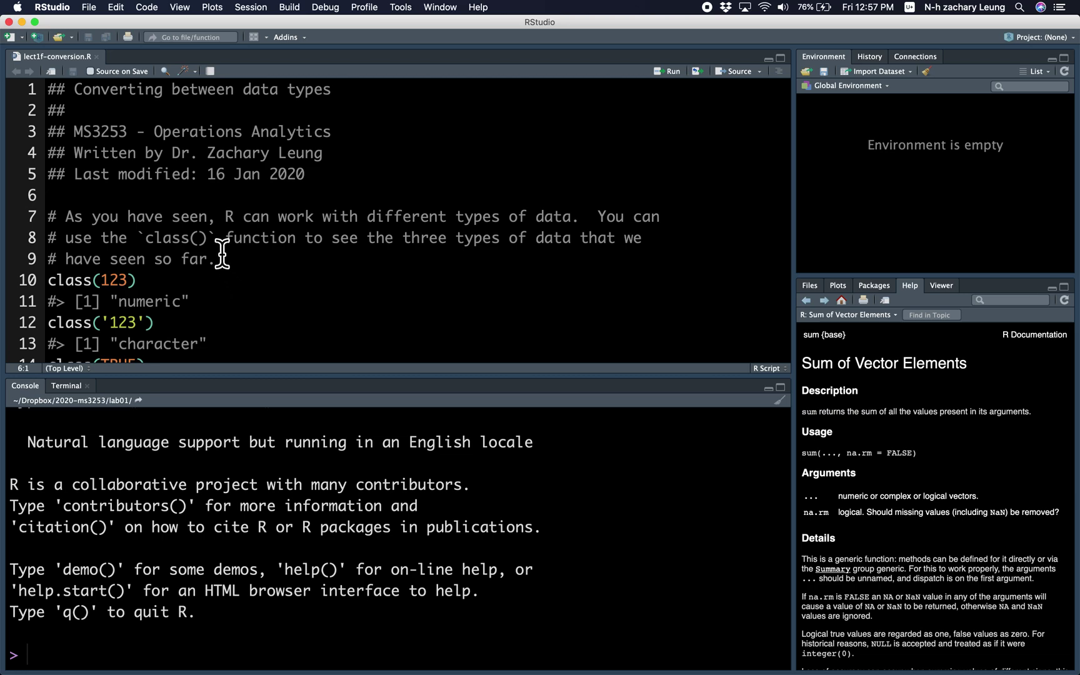
pyautogui.moveTo(207, 240); pyautogui.dragTo(146, 239)
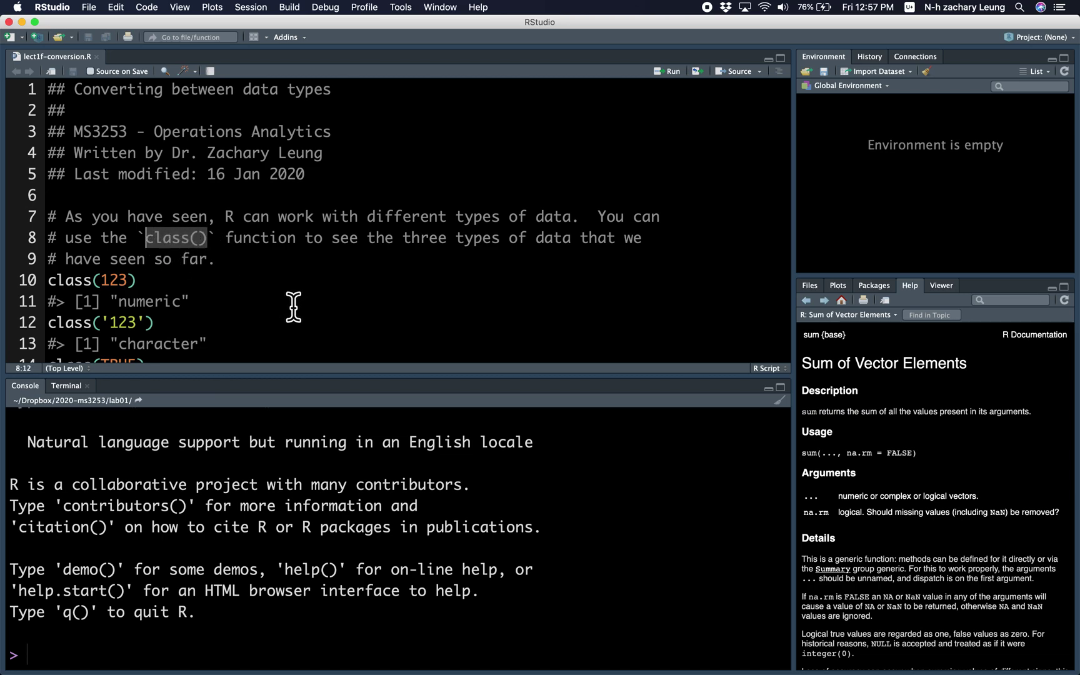
pyautogui.click(277, 286)
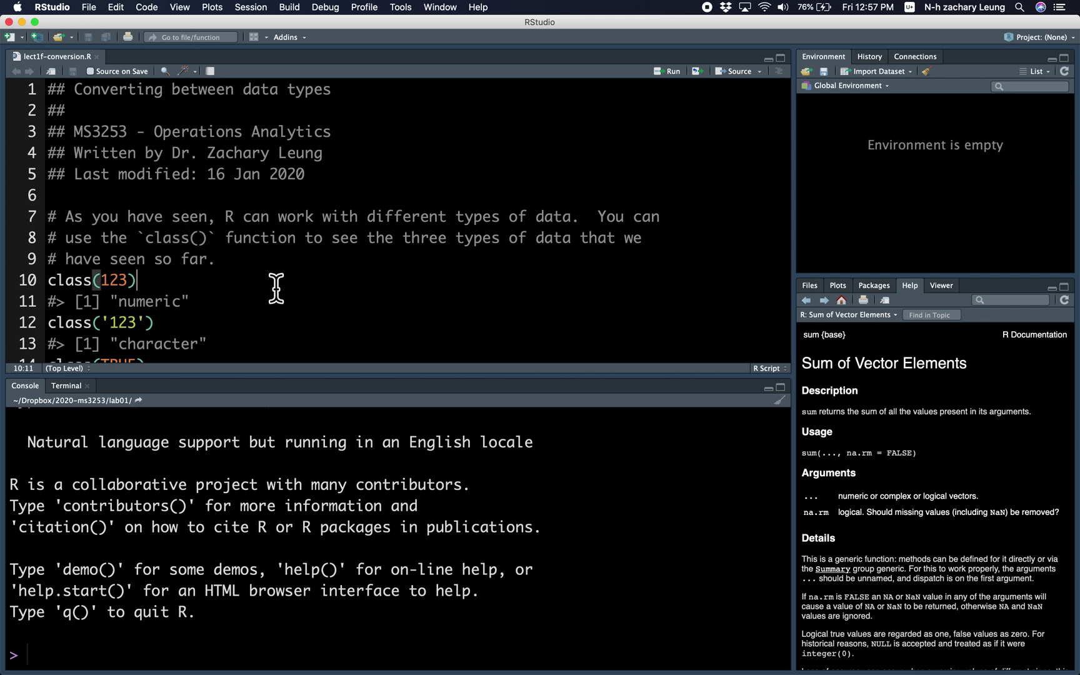
pyautogui.hotkey('ctrl', 'Return')
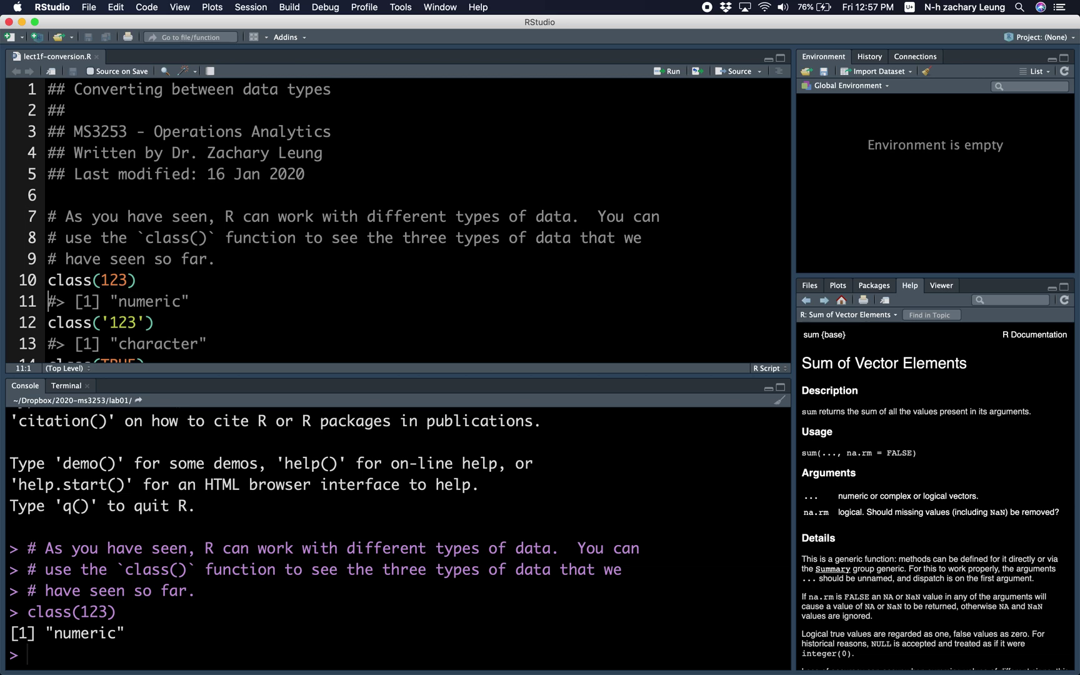
pyautogui.hotkey('ctrl', 'Return')
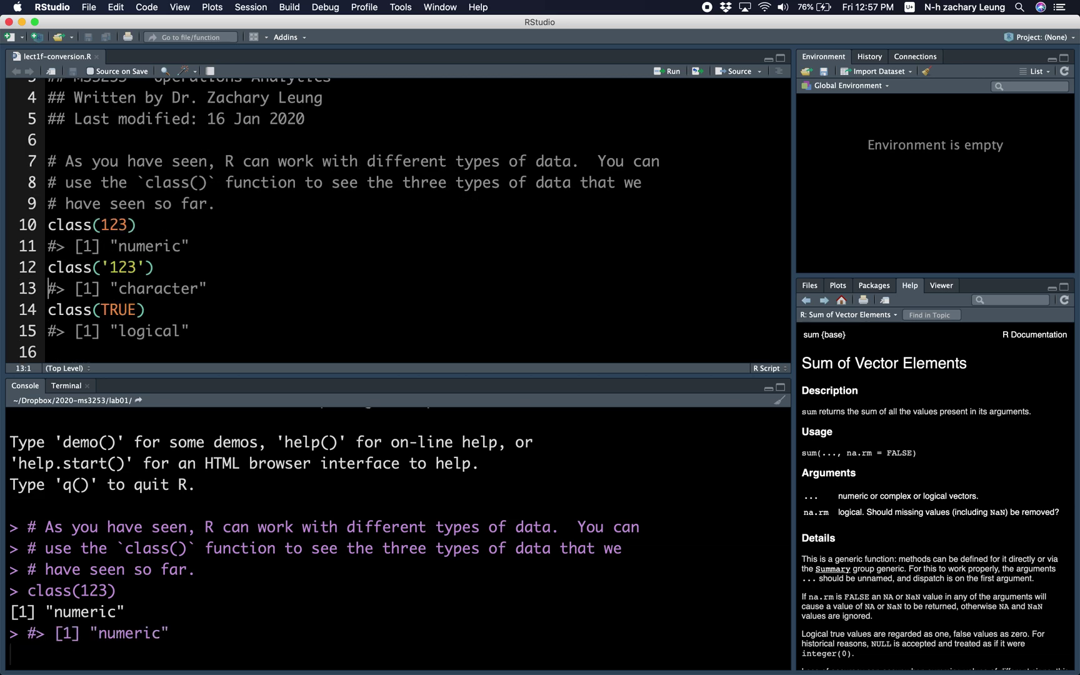
pyautogui.hotkey('ctrl', 'Return')
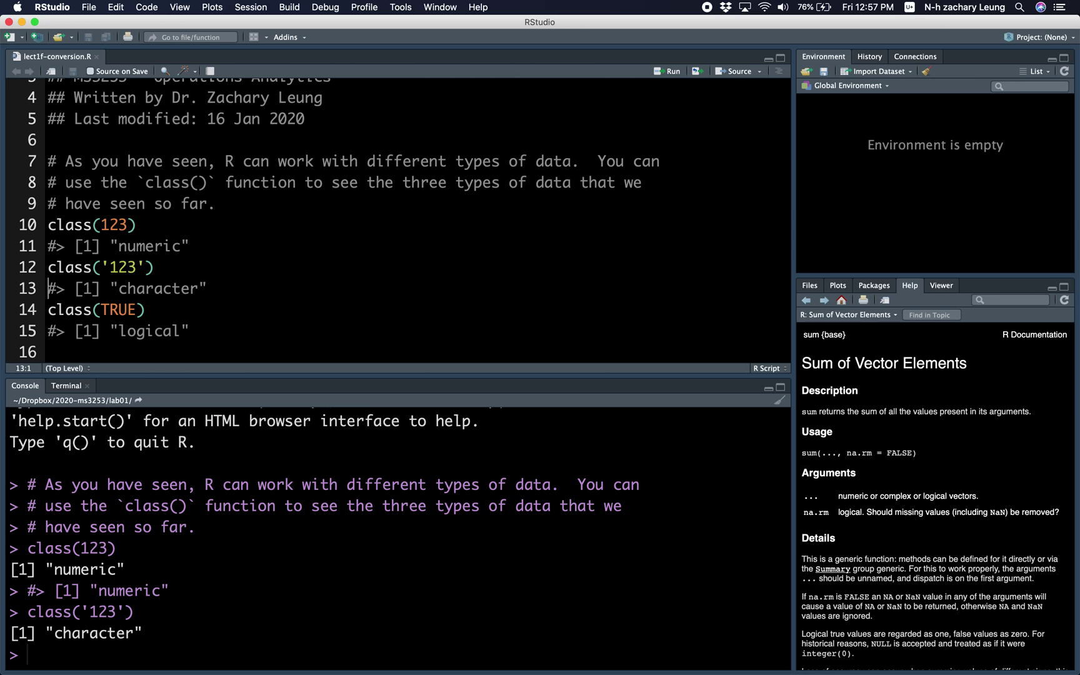
# Point out the quotes around '123', then run class(TRUE) to get logical.
pyautogui.press('Up')
pyautogui.press('Right')
pyautogui.press('Right')
pyautogui.press('Right')
pyautogui.press('Right')
pyautogui.press('Right')
pyautogui.click(142, 277)
pyautogui.click(115, 277)
pyautogui.click(206, 279)
pyautogui.click(172, 319)
pyautogui.hotkey('ctrl', 'Return')
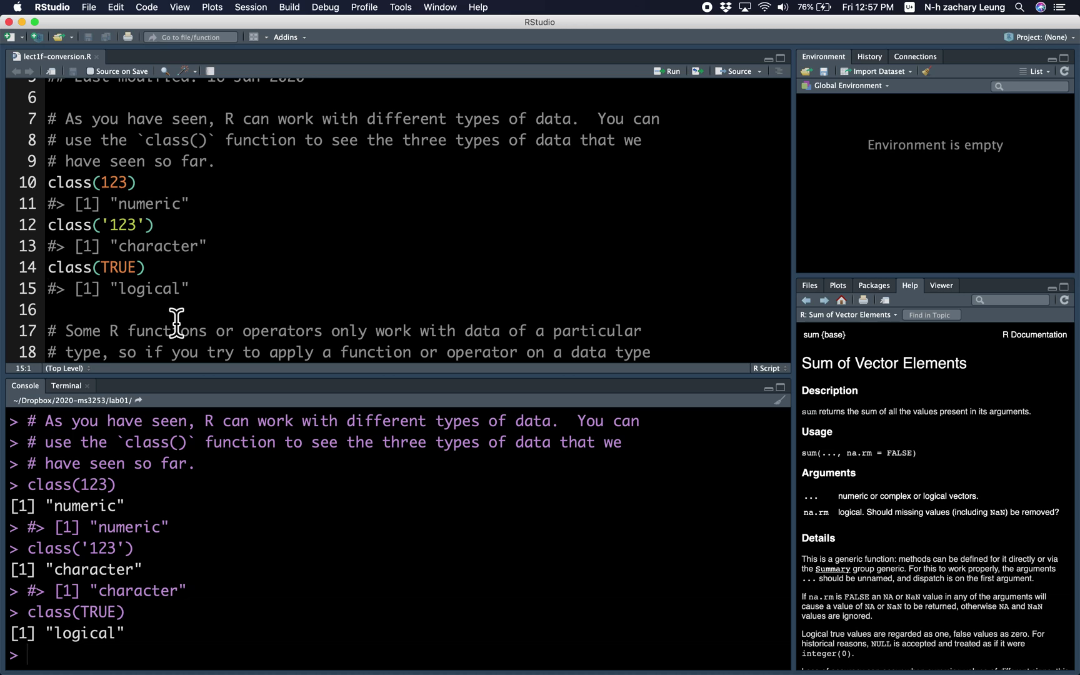
pyautogui.scroll(-1, 175, 322)
pyautogui.scroll(-5, 175, 324)
pyautogui.scroll(3, 175, 322)
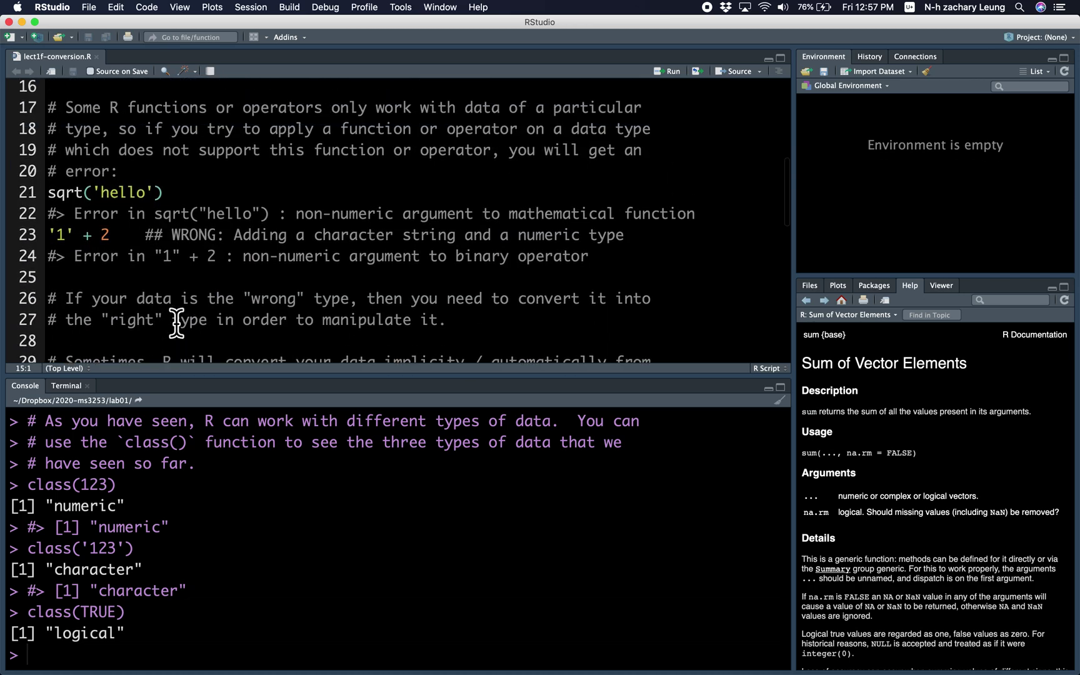
# Move the caret to the sqrt('hello') error example in the script.
pyautogui.click(574, 289)
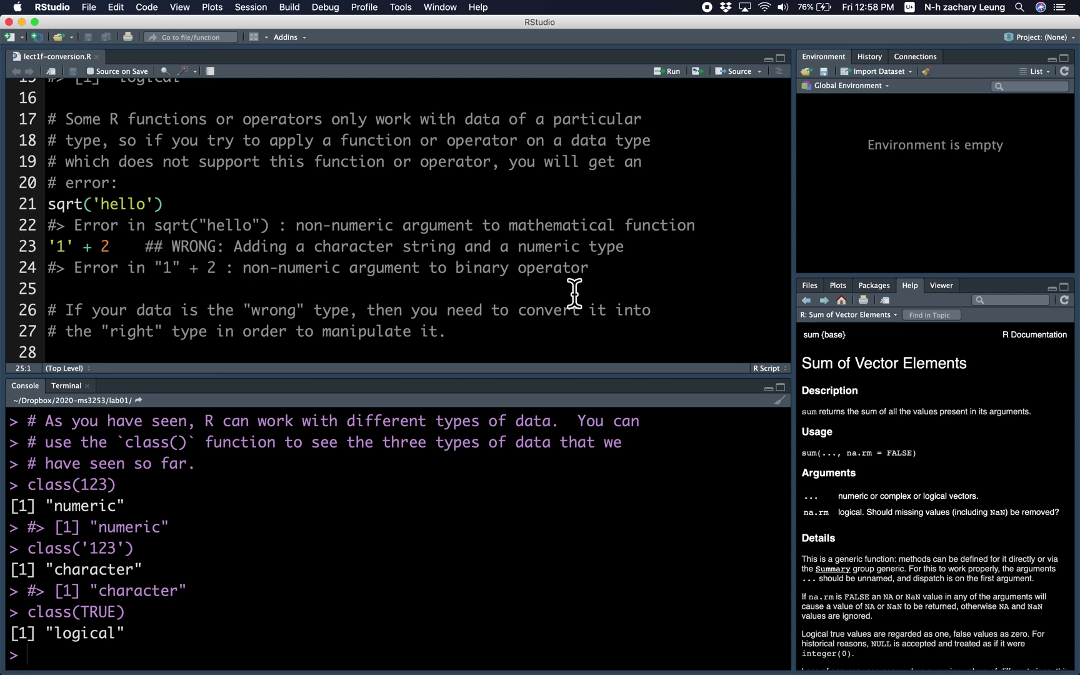
pyautogui.press('Up')
pyautogui.press('Up')
pyautogui.press('Up')
pyautogui.press('Up')
# Run sqrt('hello') and '1' + 2, producing both non-numeric argument errors.
pyautogui.press('super+Return')
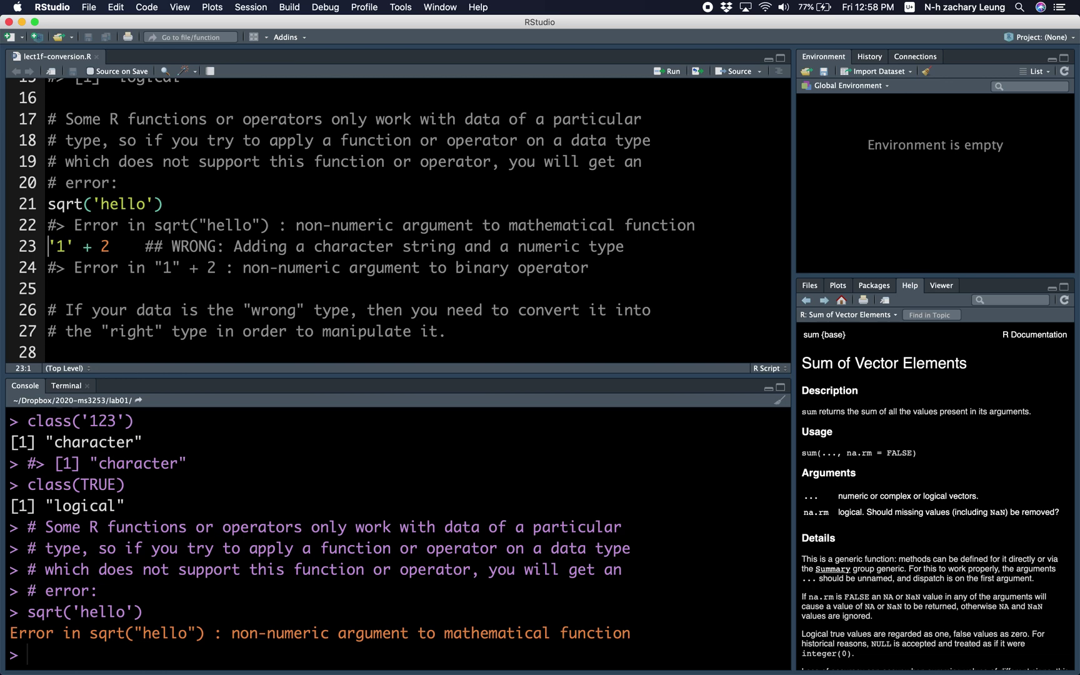
pyautogui.press('super+Return')
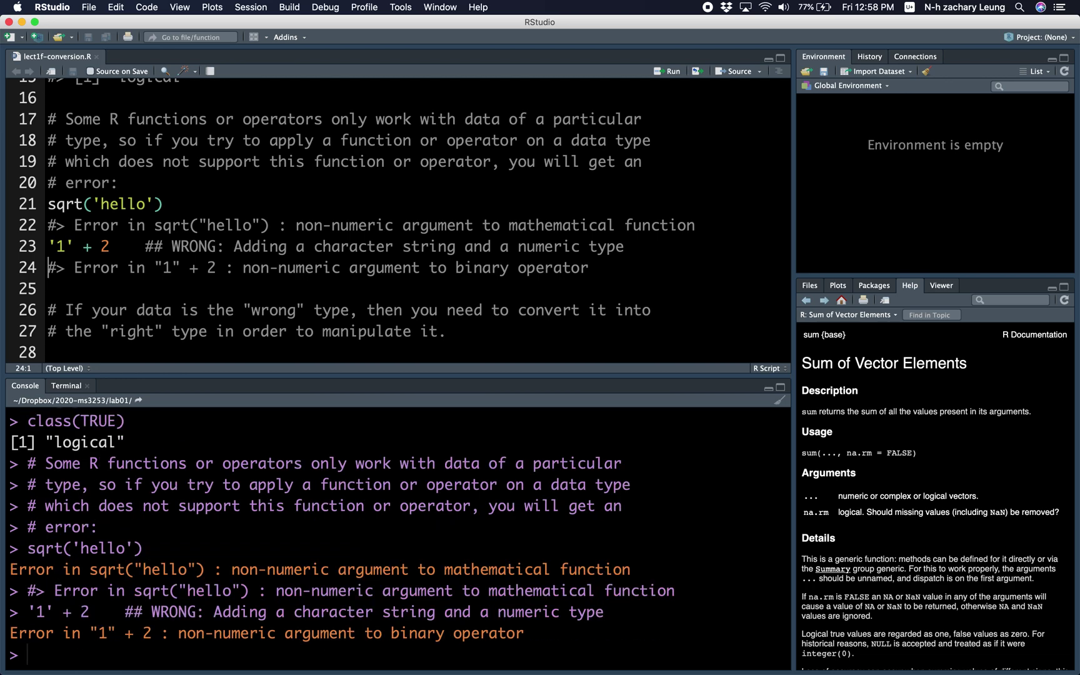
pyautogui.press('Down')
pyautogui.press('Down')
pyautogui.press('Down')
pyautogui.press('Down')
pyautogui.press('Down')
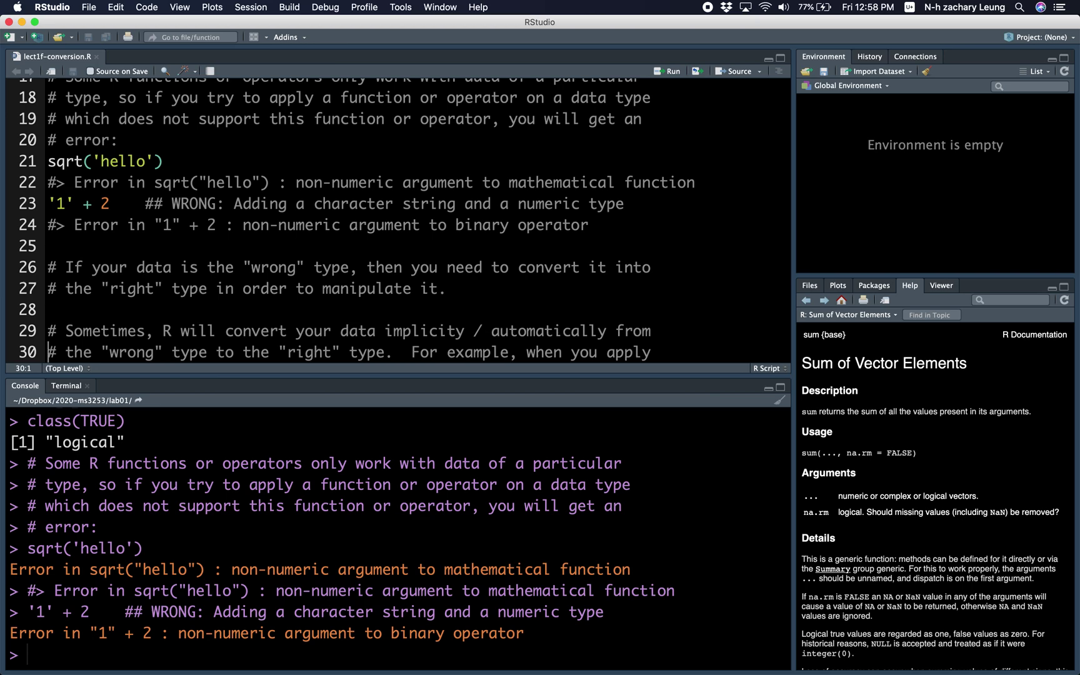
# Highlight the implicit conversion explanation and the TRUE/FALSE number mapping.
pyautogui.press('Down')
pyautogui.press('Down')
pyautogui.press('Down')
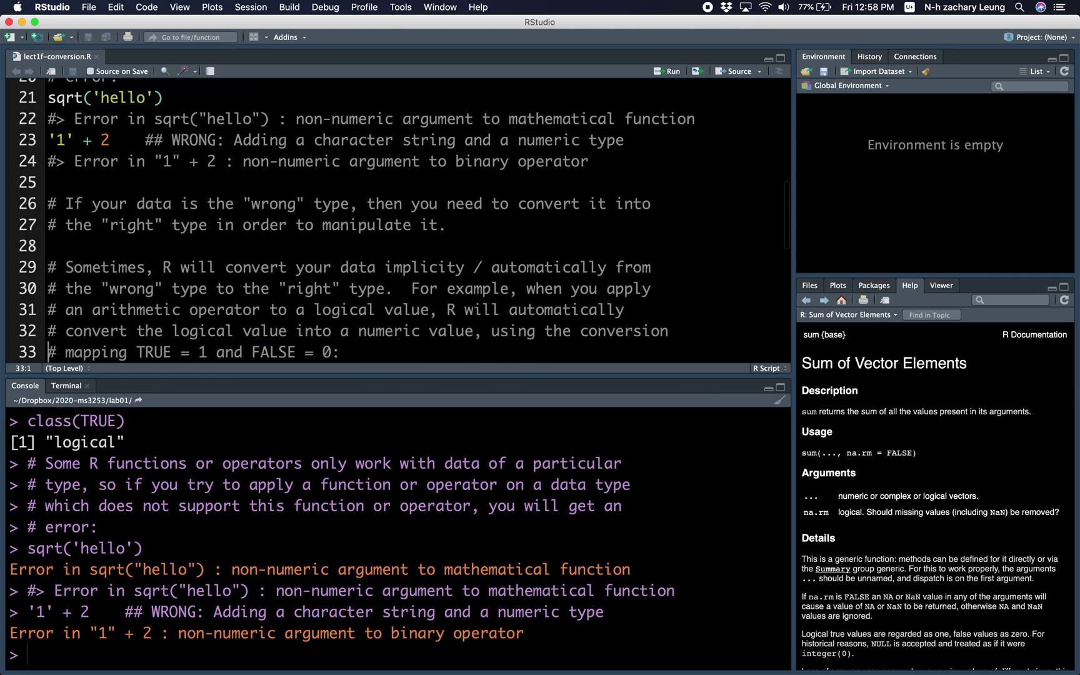
pyautogui.press('Down')
pyautogui.press('Down')
pyautogui.press('Down')
pyautogui.press('Down')
pyautogui.press('Down')
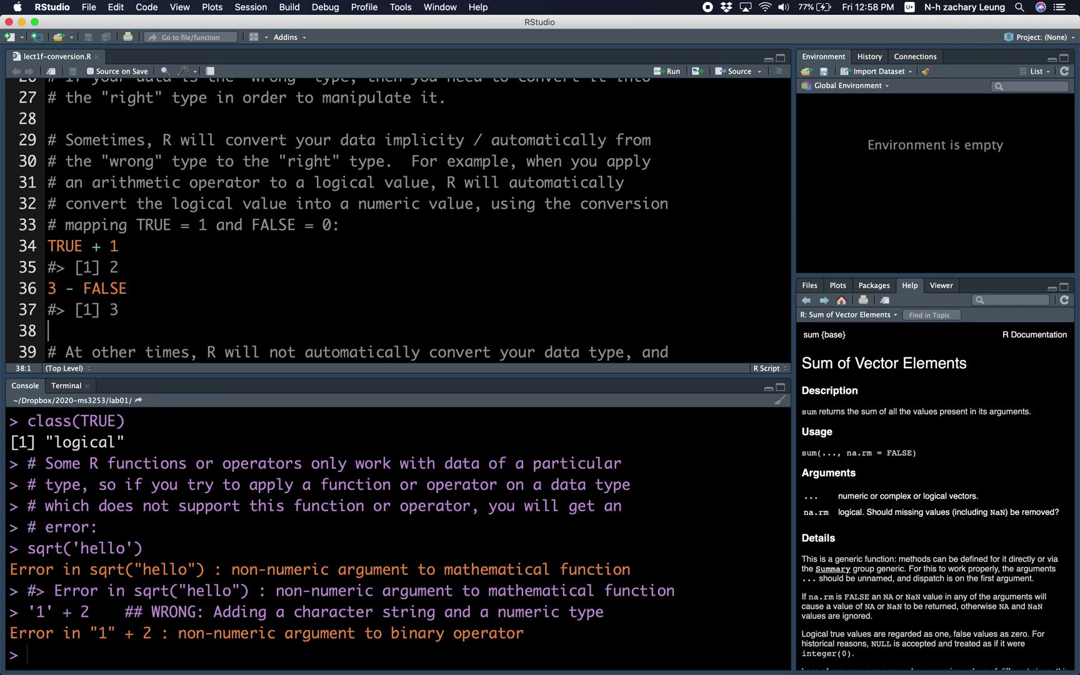
pyautogui.moveTo(387, 141); pyautogui.dragTo(609, 144)
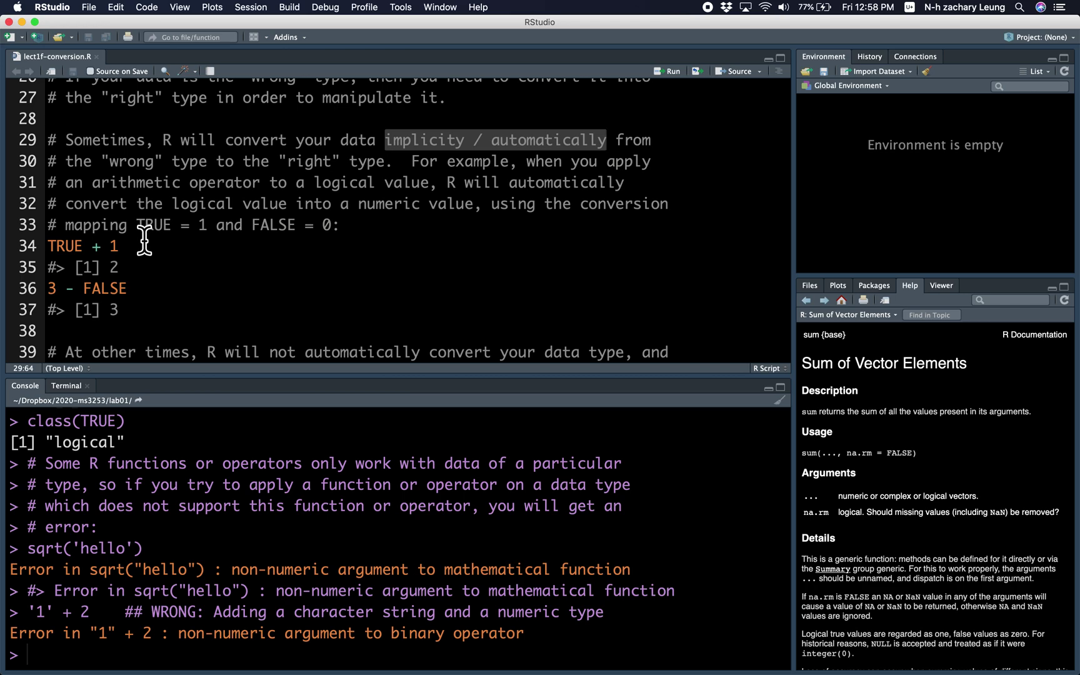
pyautogui.moveTo(138, 241); pyautogui.dragTo(334, 239)
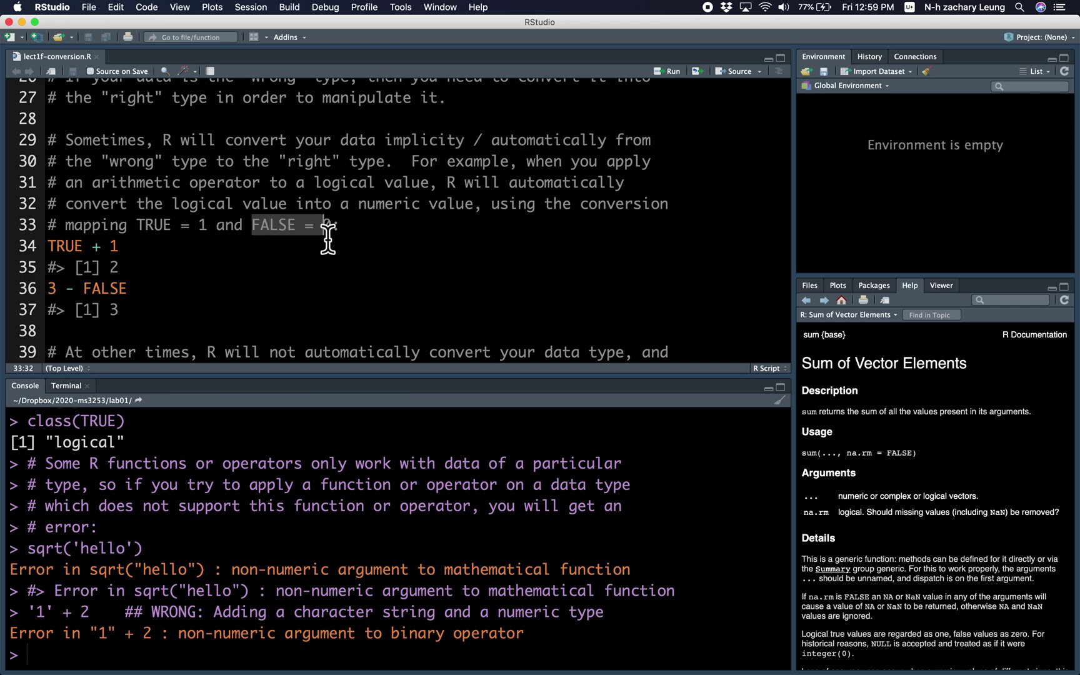
# Run TRUE + 1 and 3 - FALSE, returning 2 and 3.
pyautogui.click(184, 257)
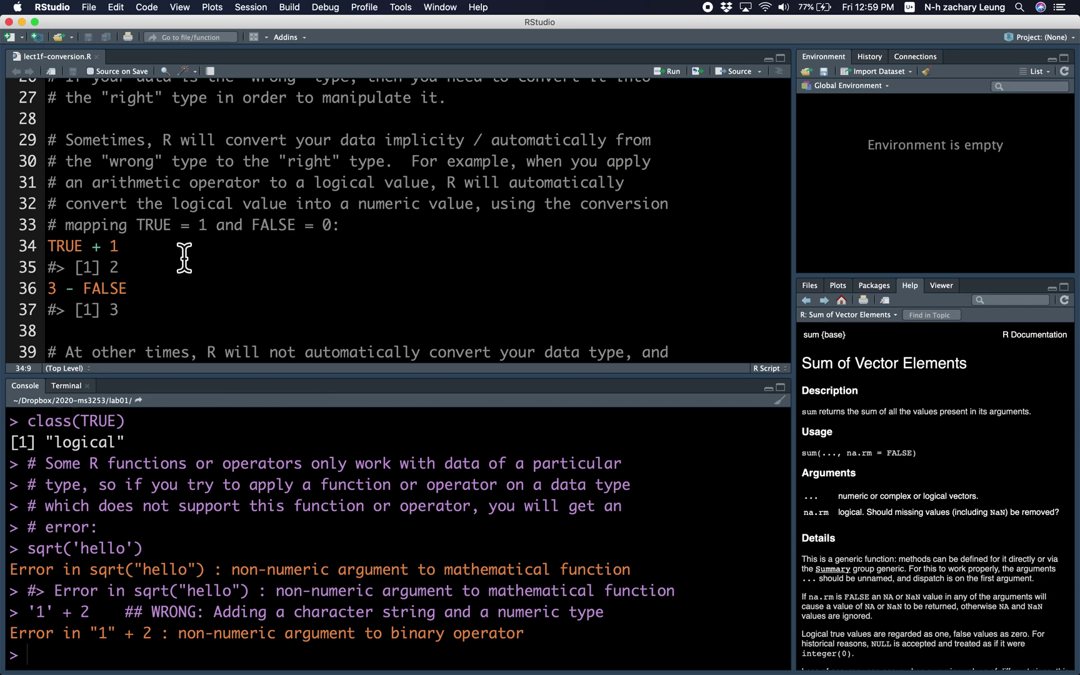
pyautogui.hotkey('ctrl', 'Return')
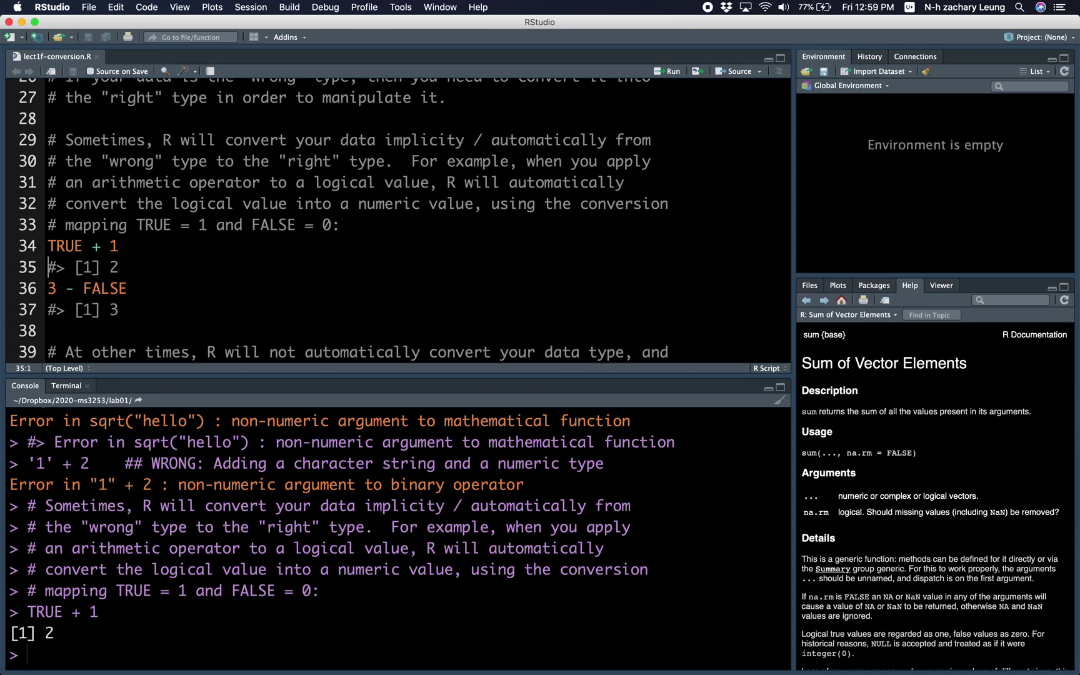
pyautogui.press('Down')
pyautogui.hotkey('ctrl', 'Return')
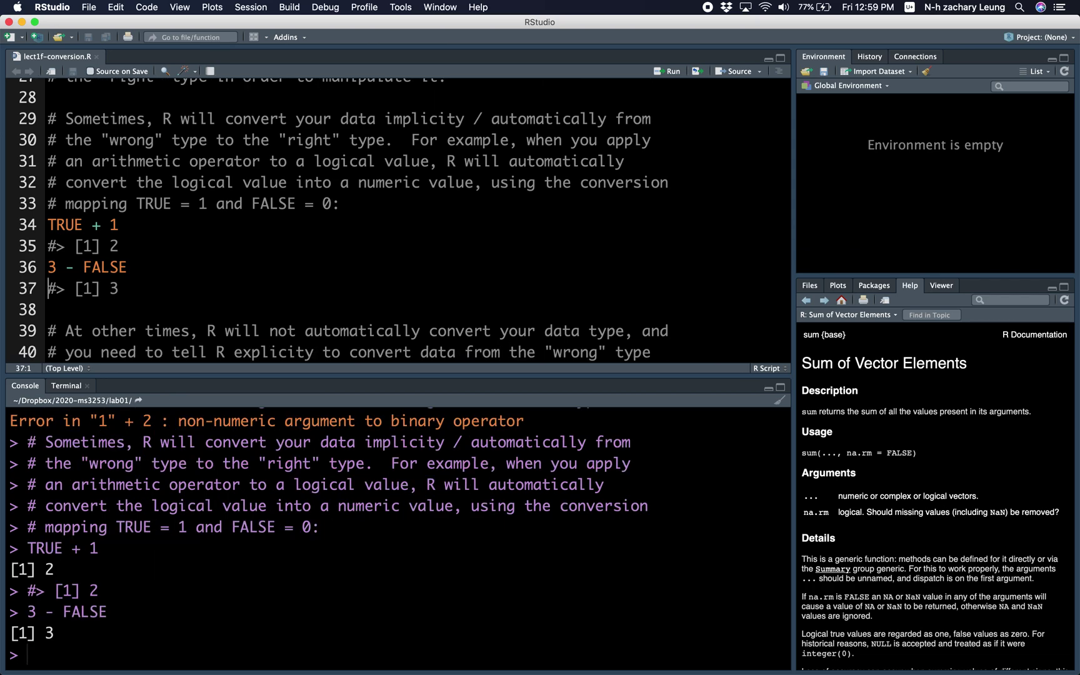
pyautogui.press('Down')
pyautogui.press('Down')
pyautogui.press('Down')
pyautogui.press('Down')
pyautogui.press('Down')
pyautogui.press('Down')
pyautogui.press('Down')
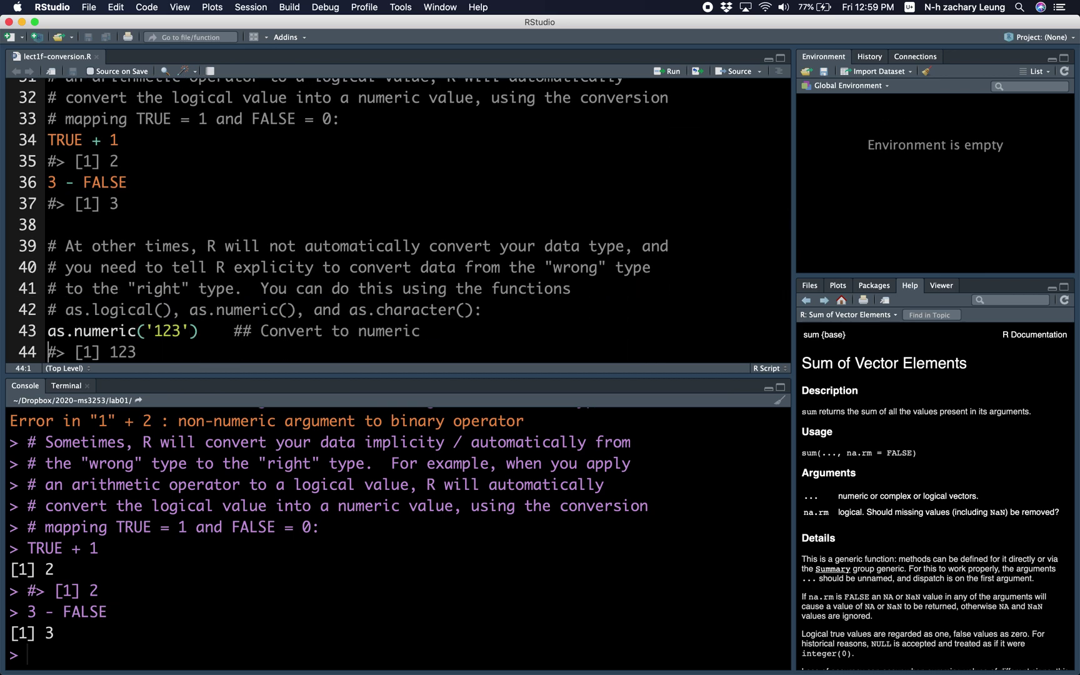
pyautogui.press('Down')
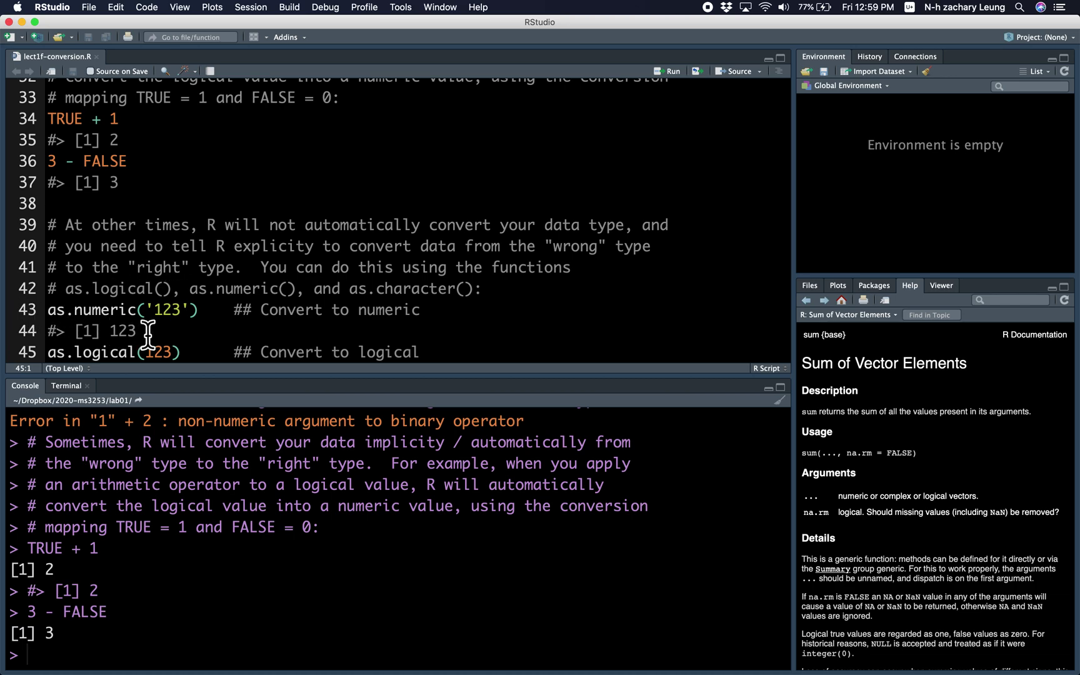
pyautogui.scroll(-1, 498, 352)
pyautogui.scroll(-2, 498, 353)
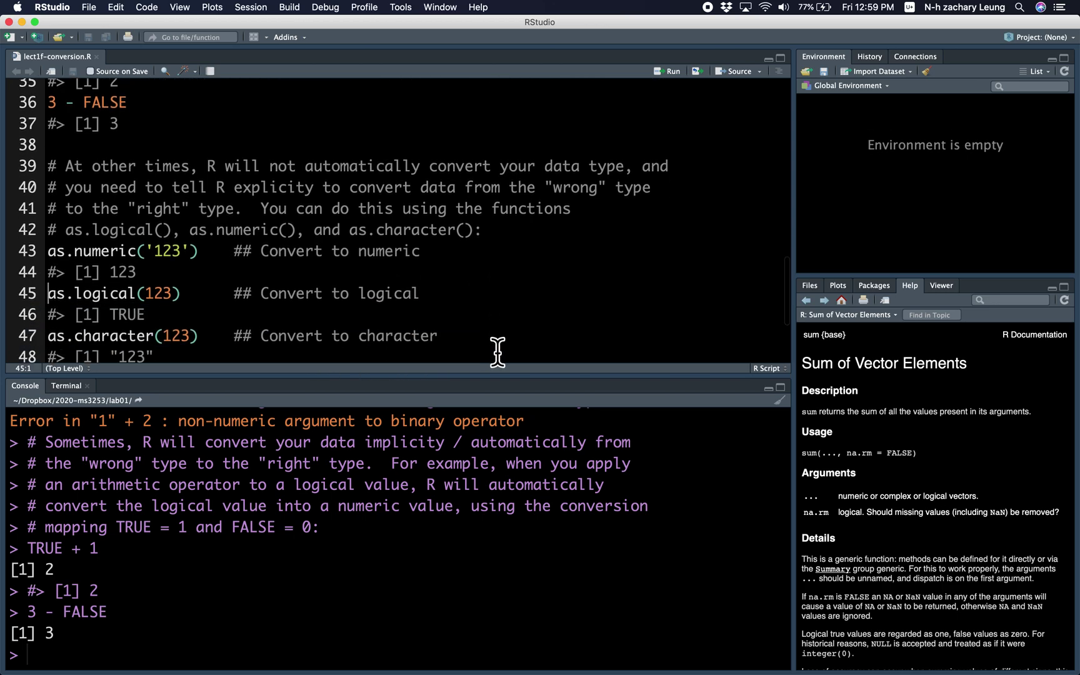
pyautogui.scroll(-2, 498, 352)
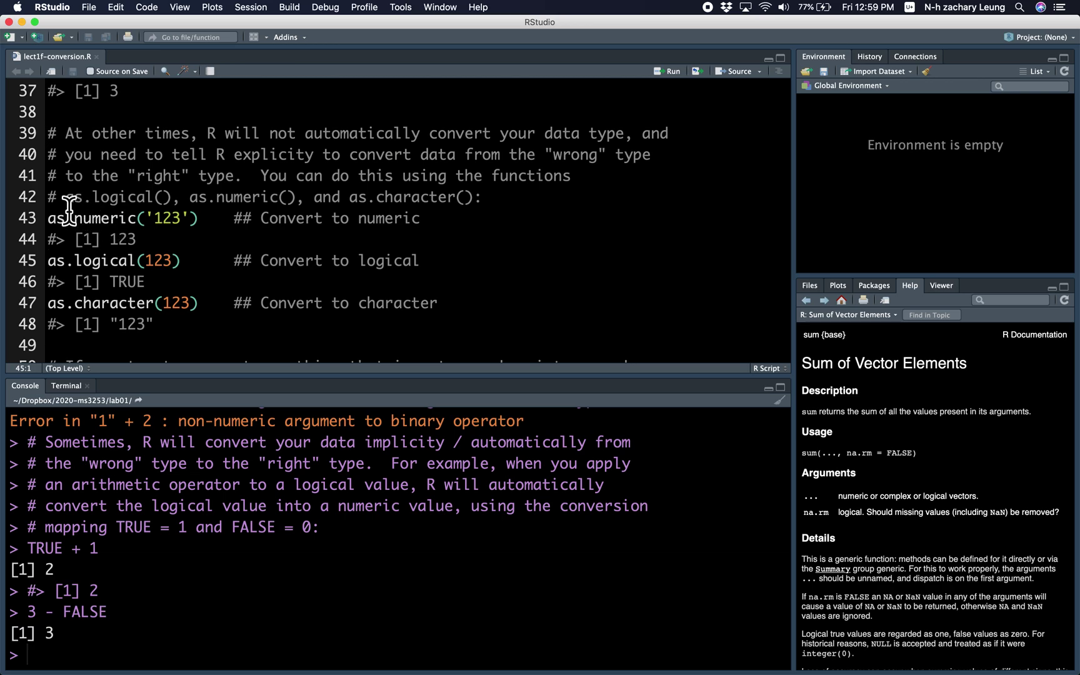
pyautogui.moveTo(67, 197); pyautogui.dragTo(289, 203)
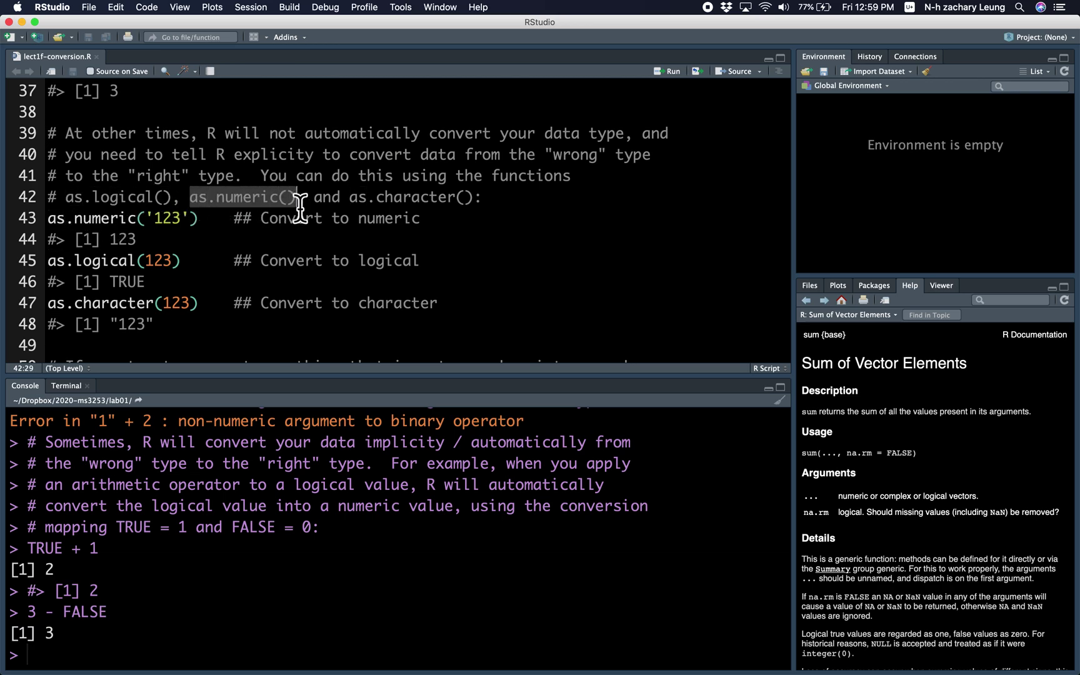
pyautogui.moveTo(350, 202); pyautogui.dragTo(477, 206)
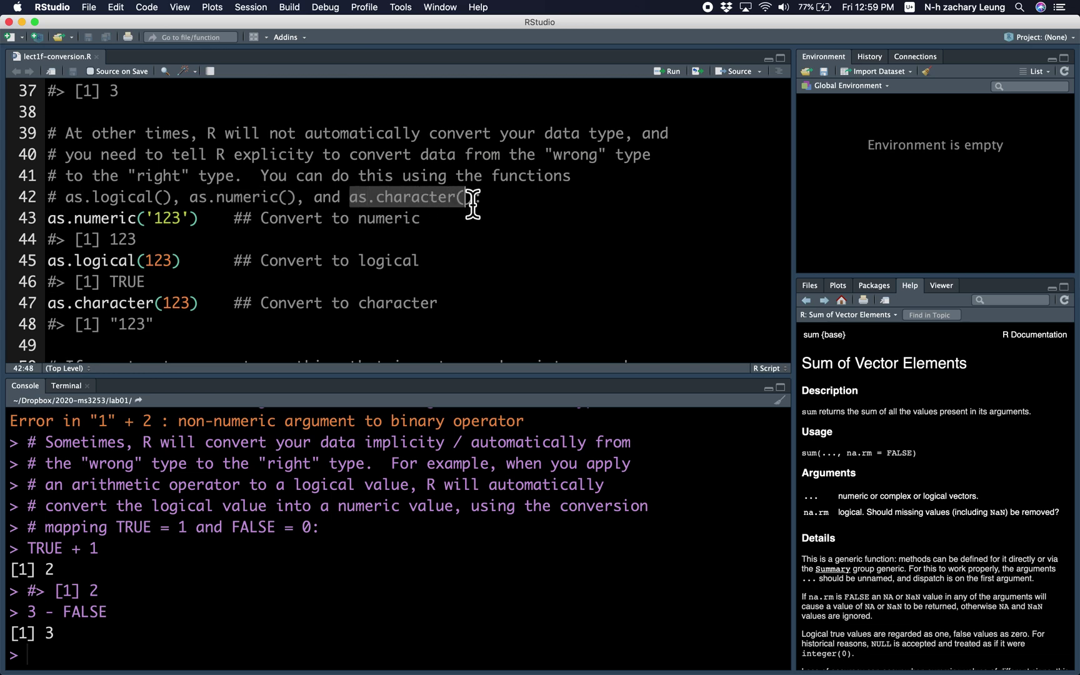
pyautogui.click(443, 239)
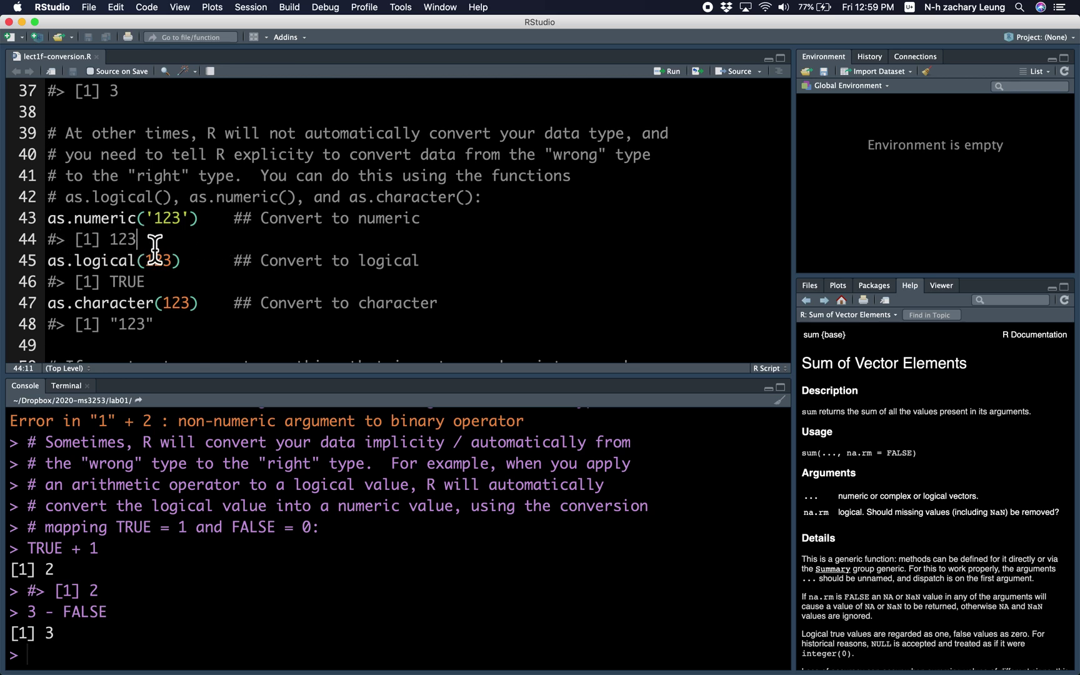
pyautogui.click(213, 226)
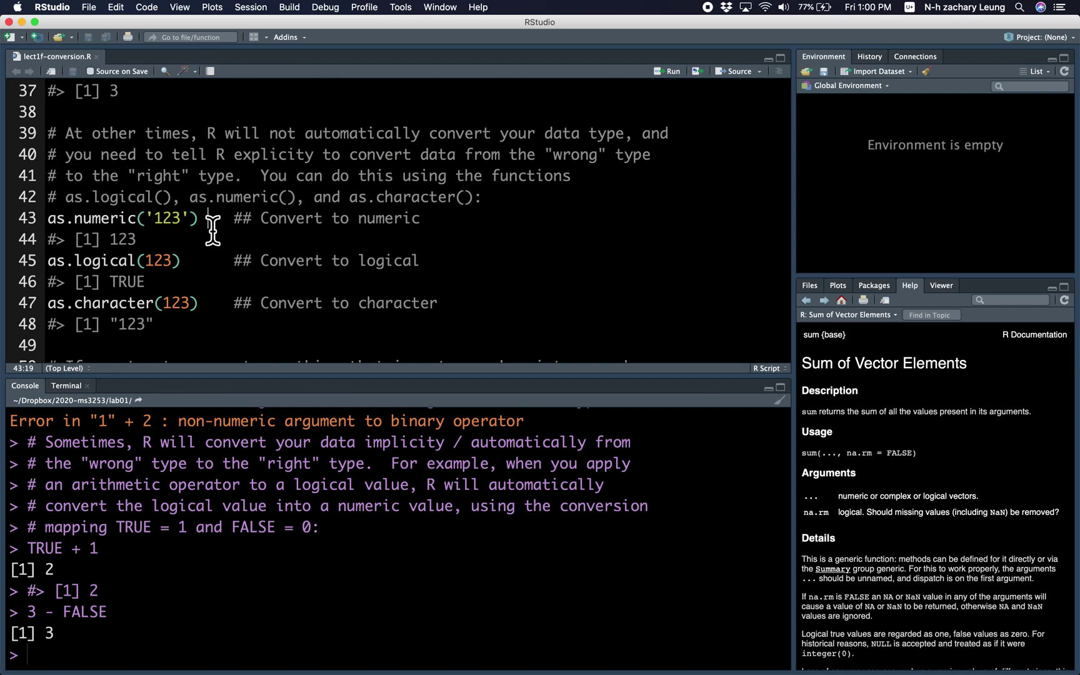
pyautogui.hotkey('ctrl', 'Return')
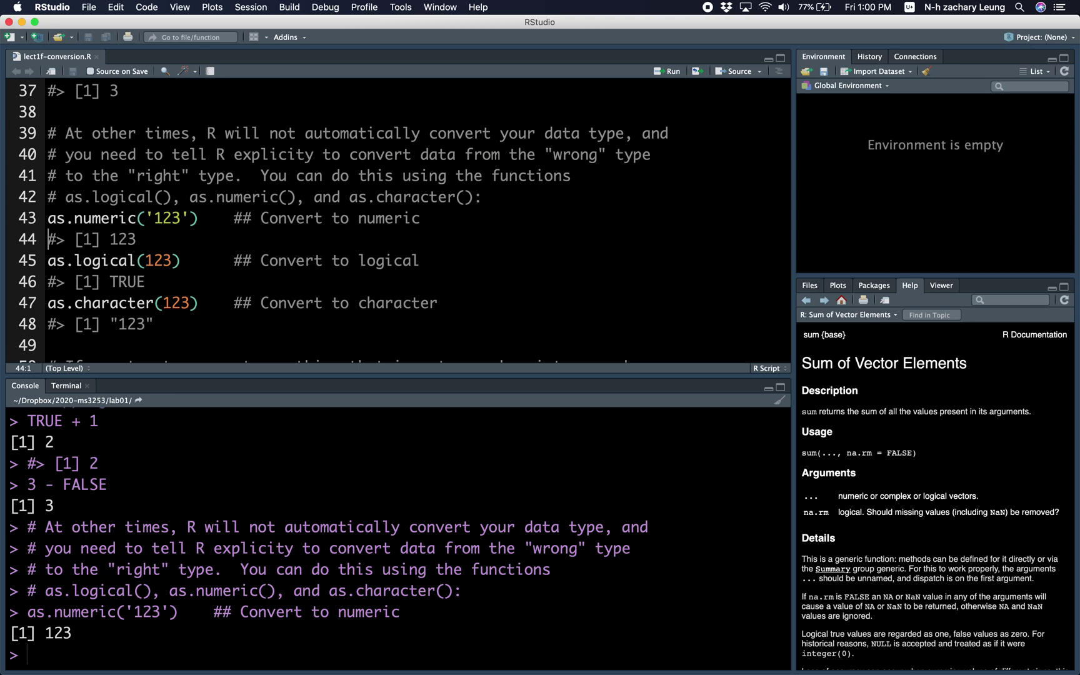
# Run as.logical(123) and as.character(123), returning TRUE and "123".
pyautogui.press('Down')
pyautogui.hotkey('ctrl', 'Return')
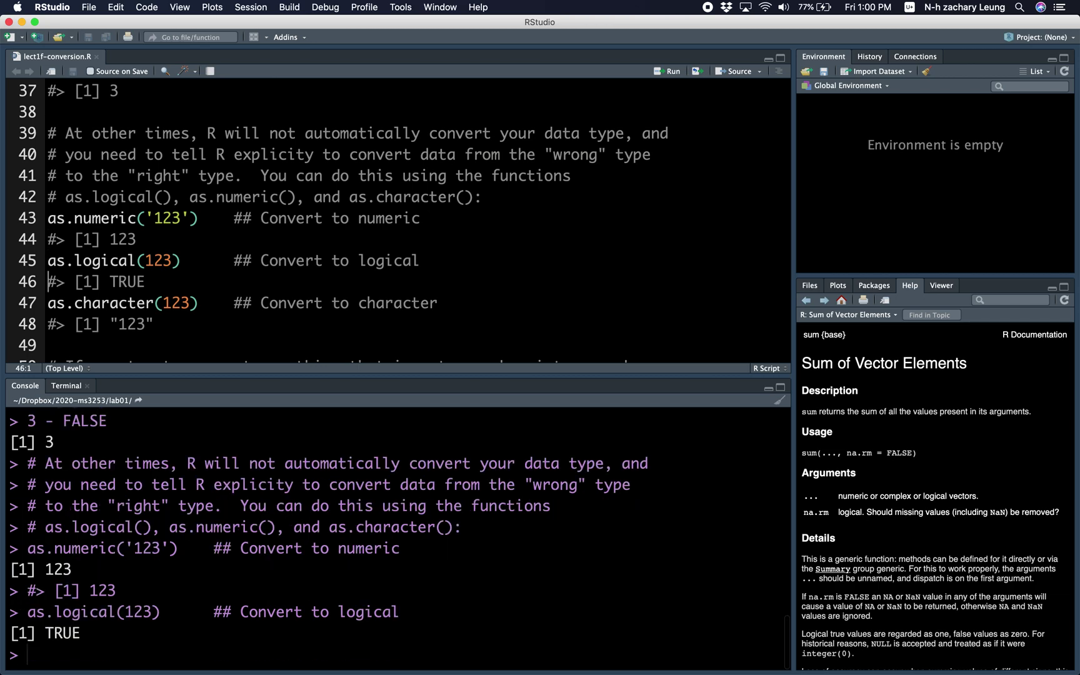
pyautogui.press('Down')
pyautogui.hotkey('ctrl', 'Return')
pyautogui.hotkey('ctrl', 'Return')
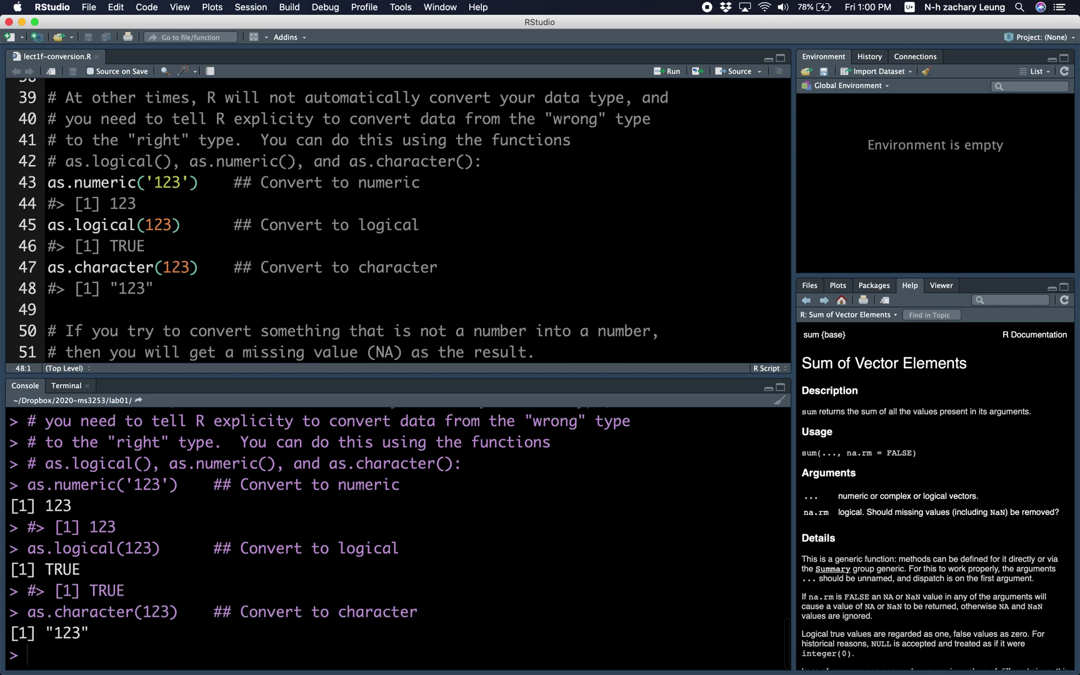
pyautogui.press('Down')
pyautogui.press('Down')
pyautogui.press('Down')
pyautogui.press('Down')
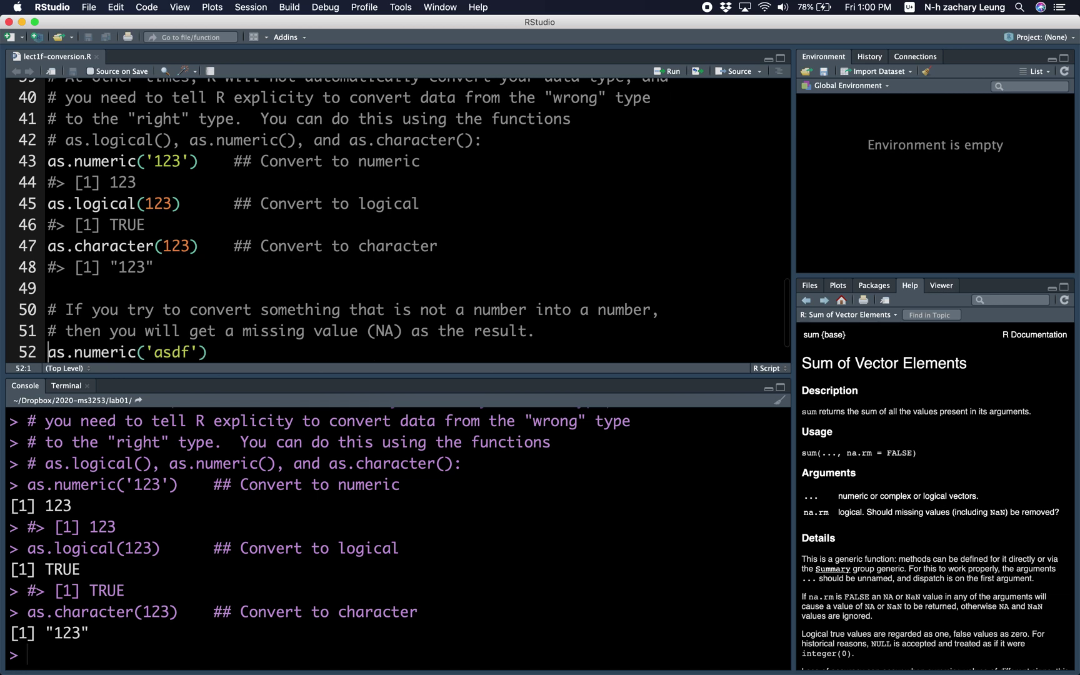
pyautogui.press('Down')
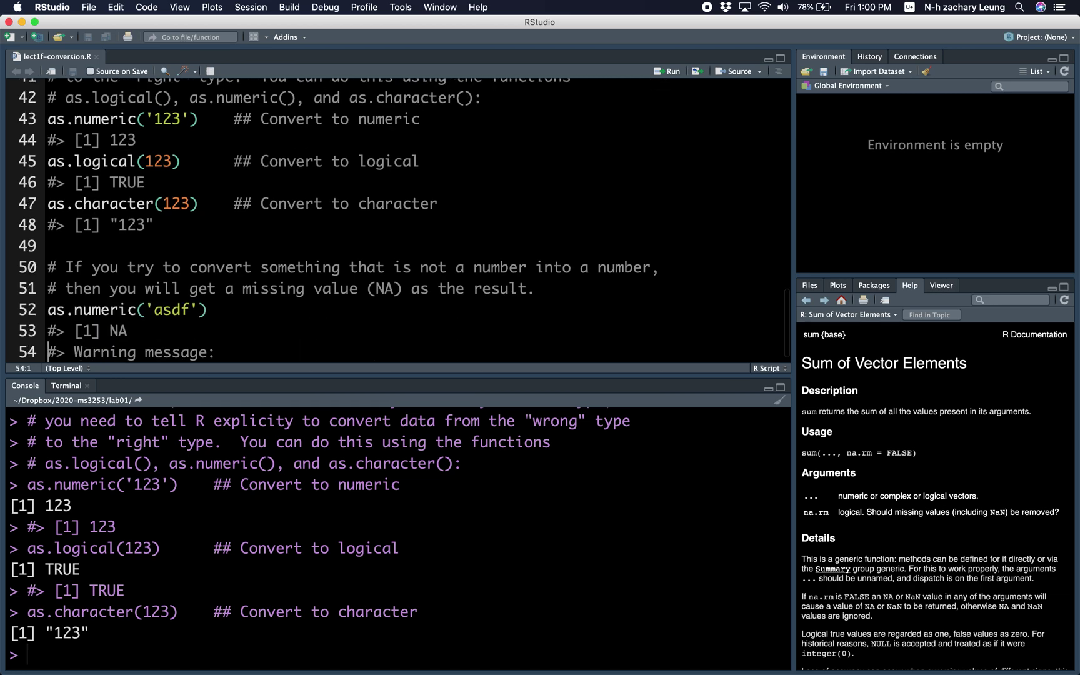
pyautogui.press('Down')
# Add a blank line after the warning comment, then run as.numeric('asdf') to get NA.
pyautogui.press('End')
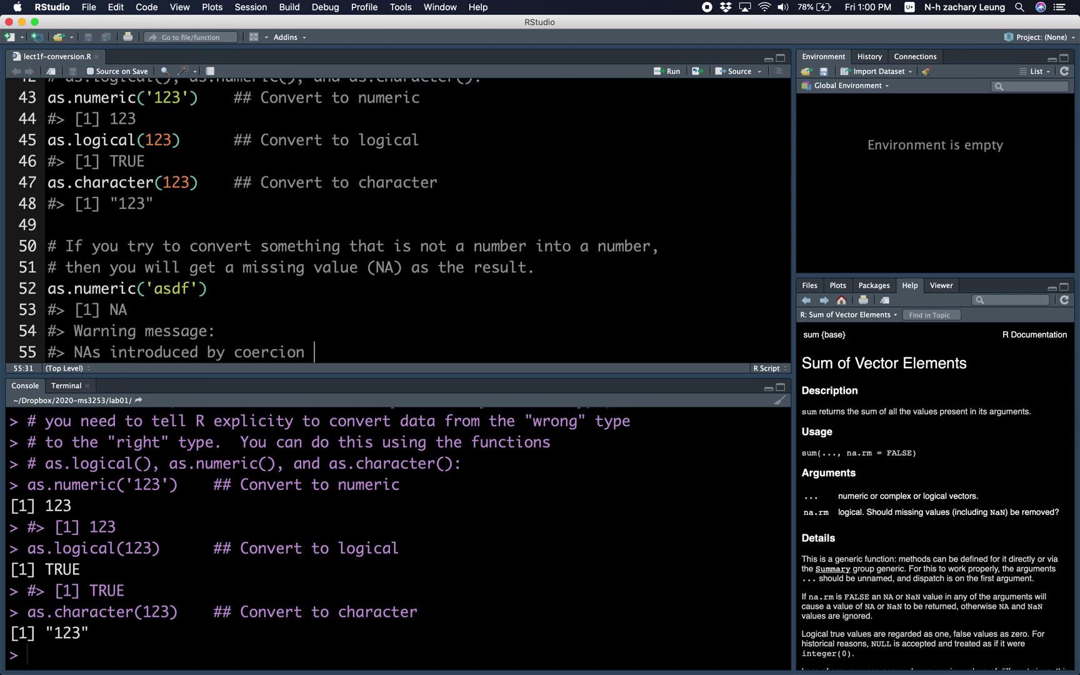
pyautogui.press('Return')
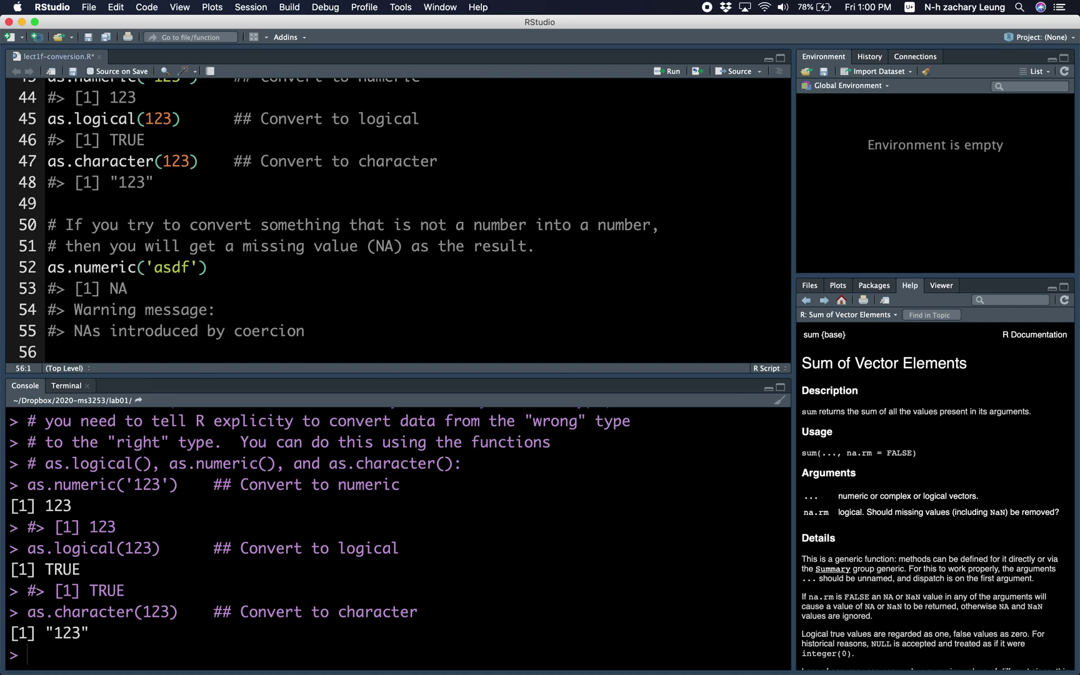
pyautogui.press('Up')
pyautogui.press('Up')
pyautogui.press('Up')
pyautogui.press('Up')
pyautogui.press('Right')
pyautogui.press('Right')
pyautogui.press('Right')
pyautogui.press('Right')
pyautogui.press('Right')
pyautogui.press('Right')
pyautogui.press('Right')
pyautogui.press('Right')
pyautogui.press('Right')
pyautogui.press('Right')
pyautogui.press('Right')
pyautogui.press('Right')
pyautogui.press('super+Return')
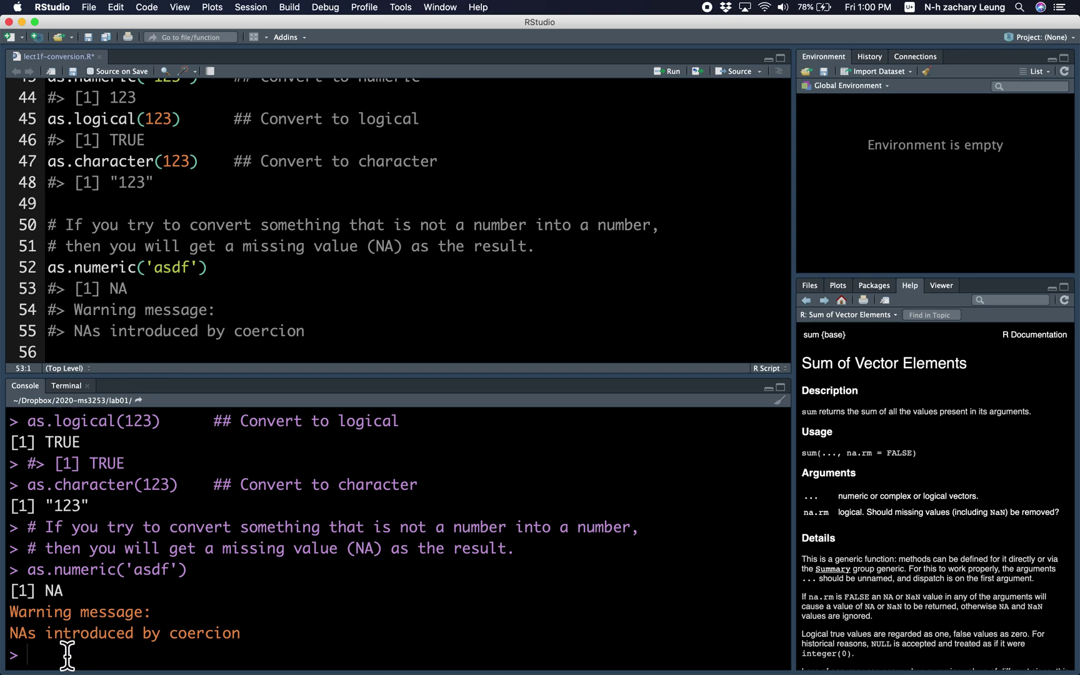
pyautogui.moveTo(16, 622); pyautogui.dragTo(170, 622)
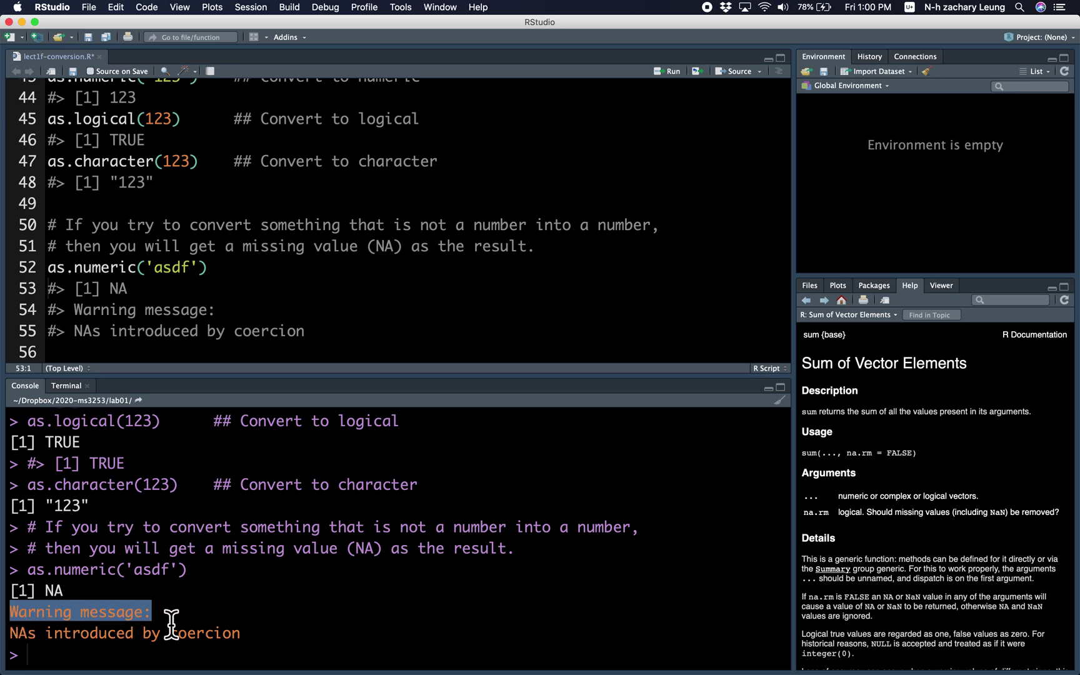
pyautogui.doubleClick(56, 592)
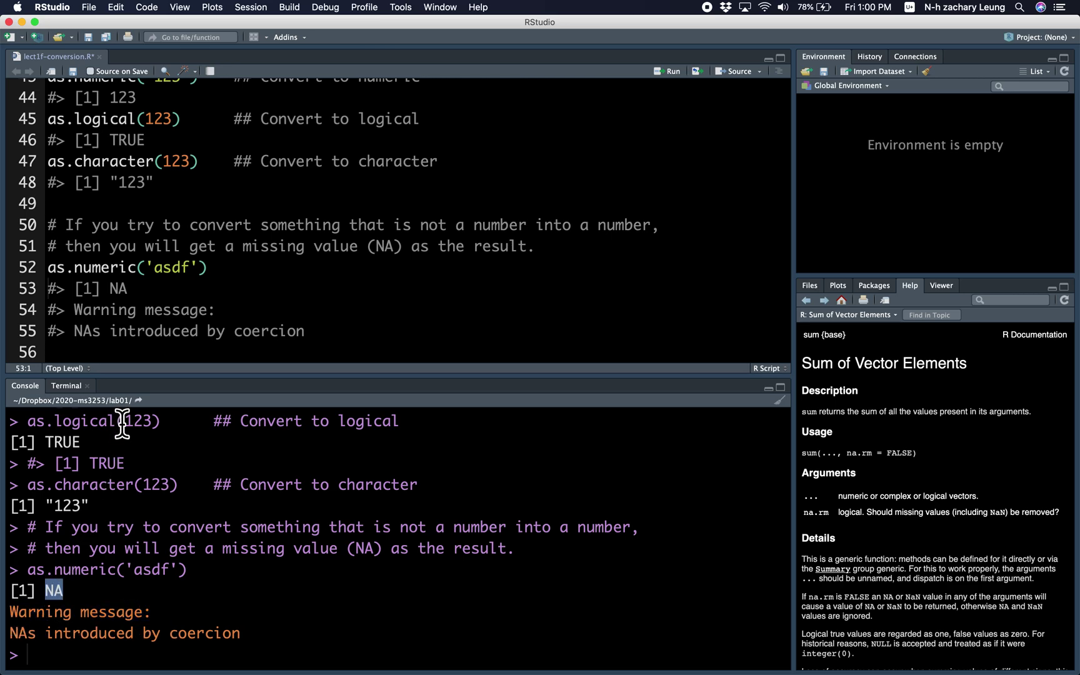
pyautogui.click(142, 339)
pyautogui.doubleClick(48, 594)
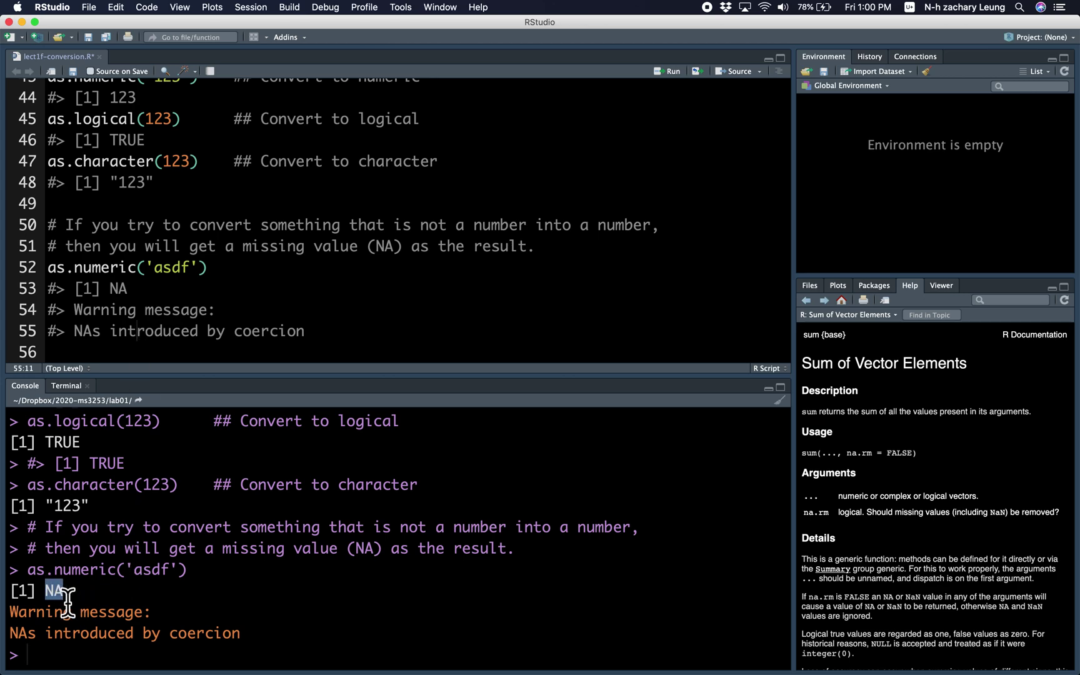